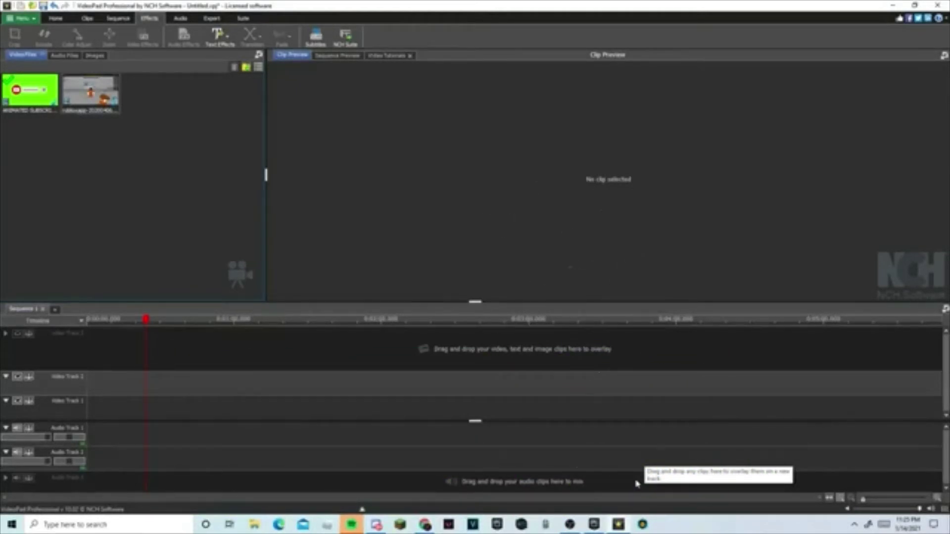
- Place the gameplay clip on Video Track 2 and play it back to check the footage
click(20, 19)
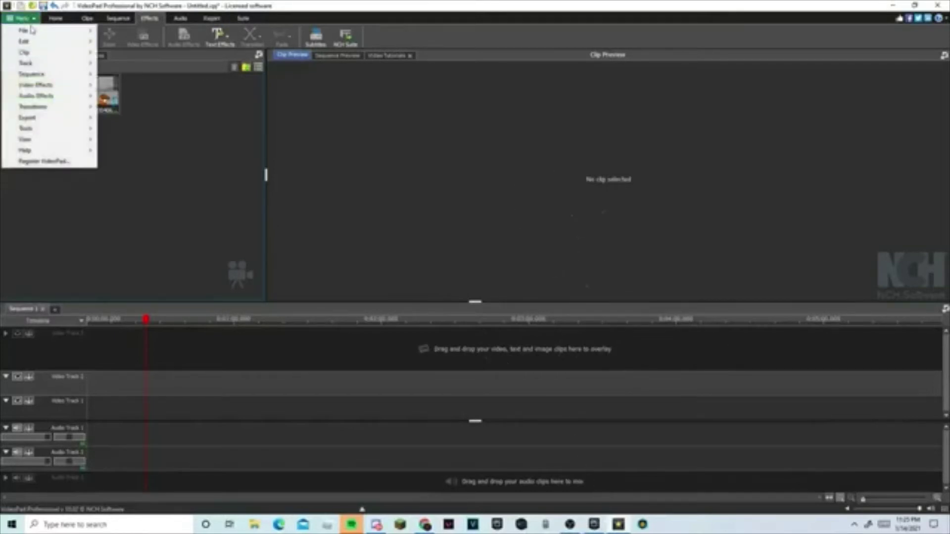
click(250, 143)
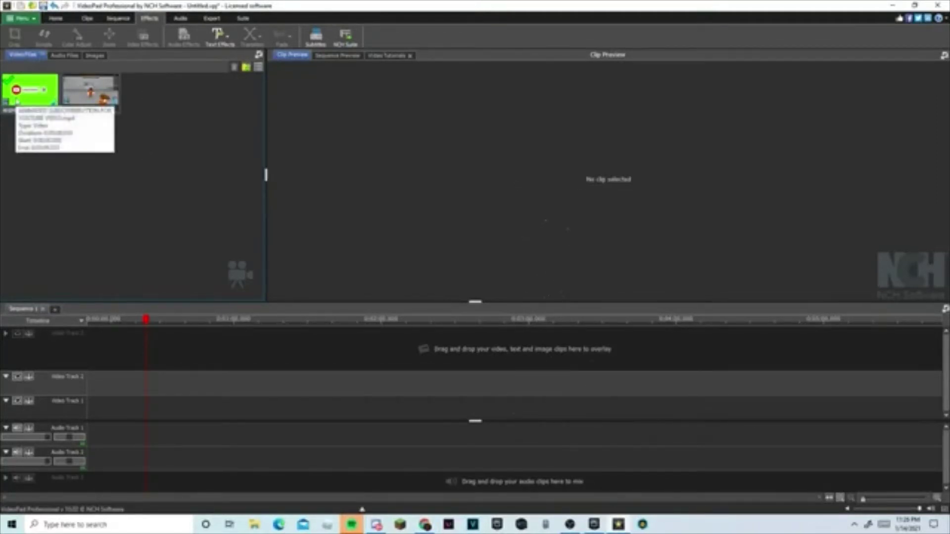
click(18, 102)
click(91, 92)
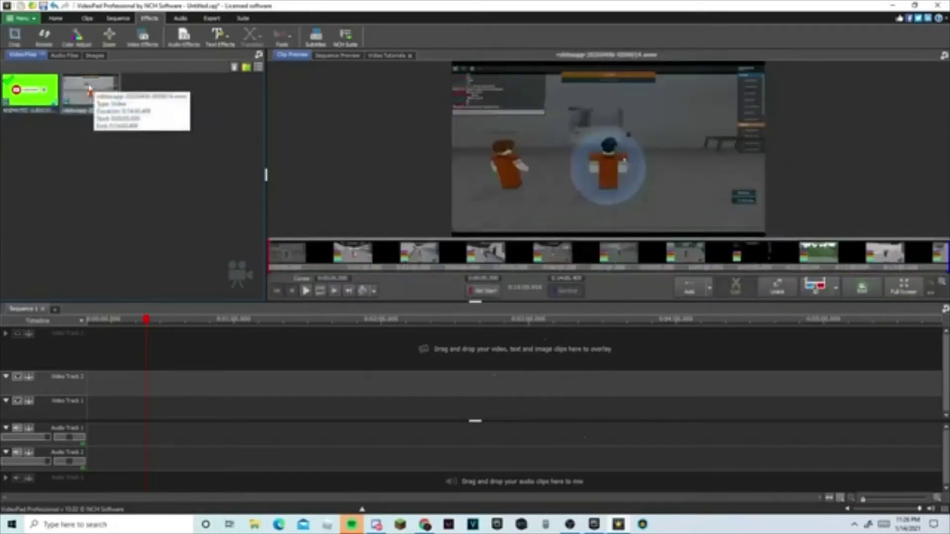
drag(91, 91, 97, 391)
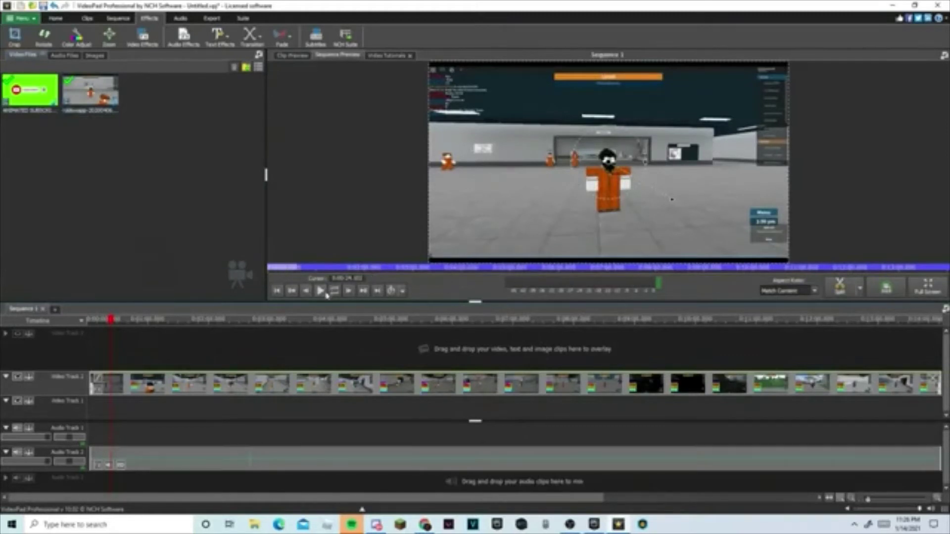
click(321, 292)
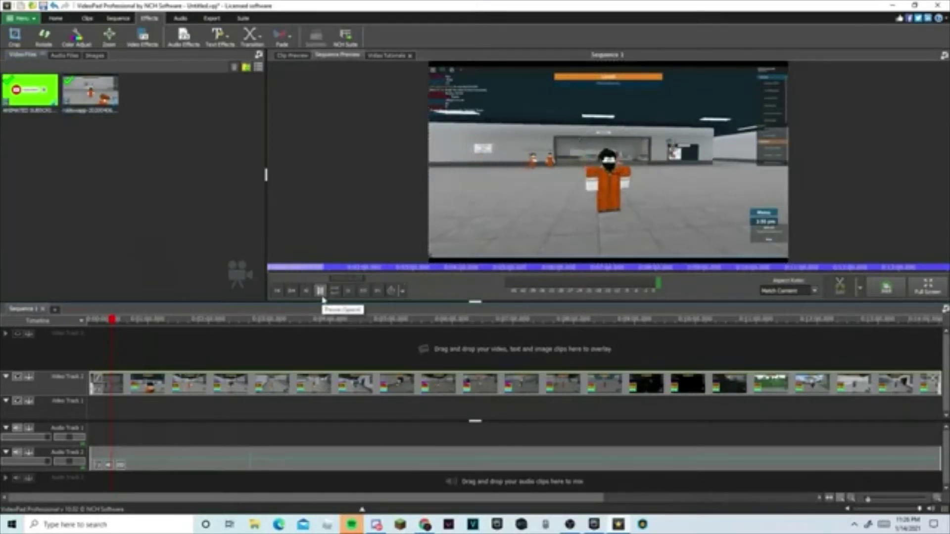
click(322, 297)
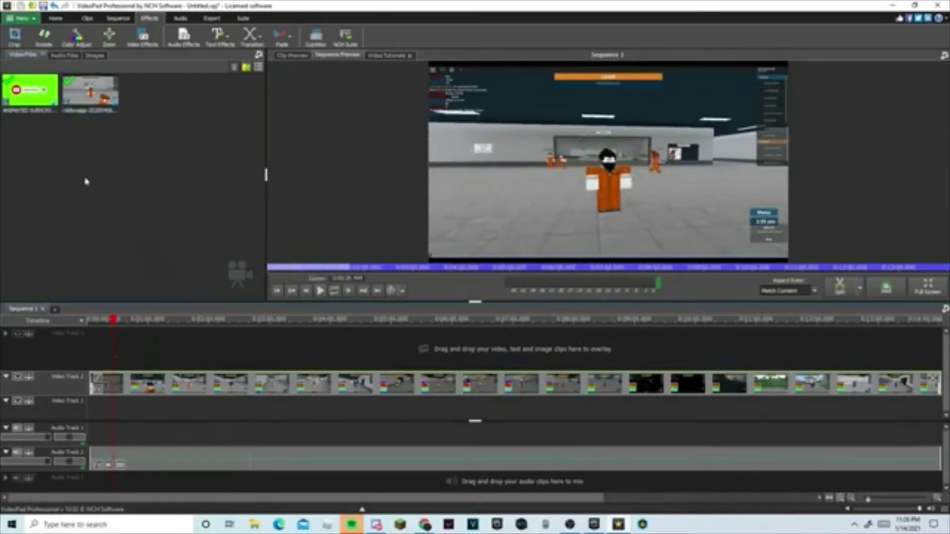
- Drop the green subscribe-button clip onto Video Track 3 above the gameplay and zoom the timeline
click(24, 94)
drag(25, 95, 141, 358)
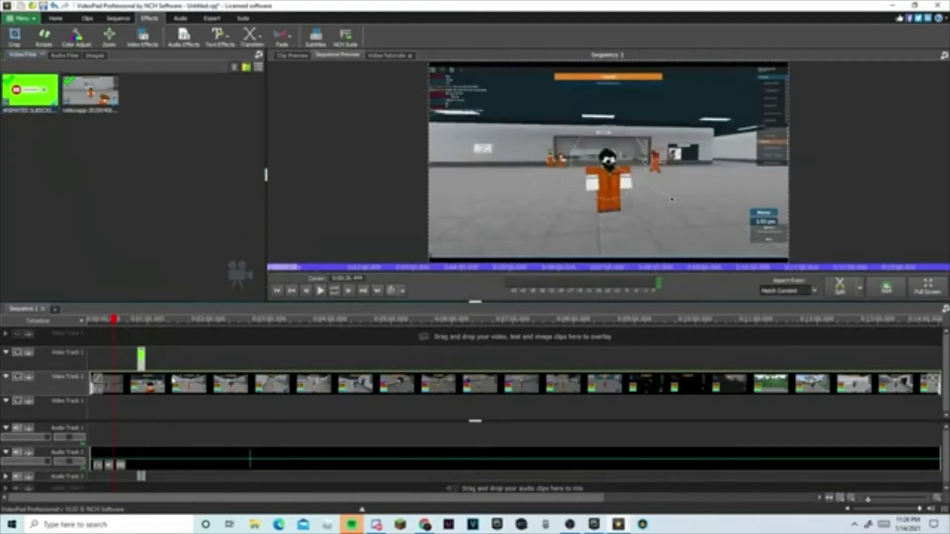
scroll(174, 377, up, 3)
scroll(174, 378, up, 4)
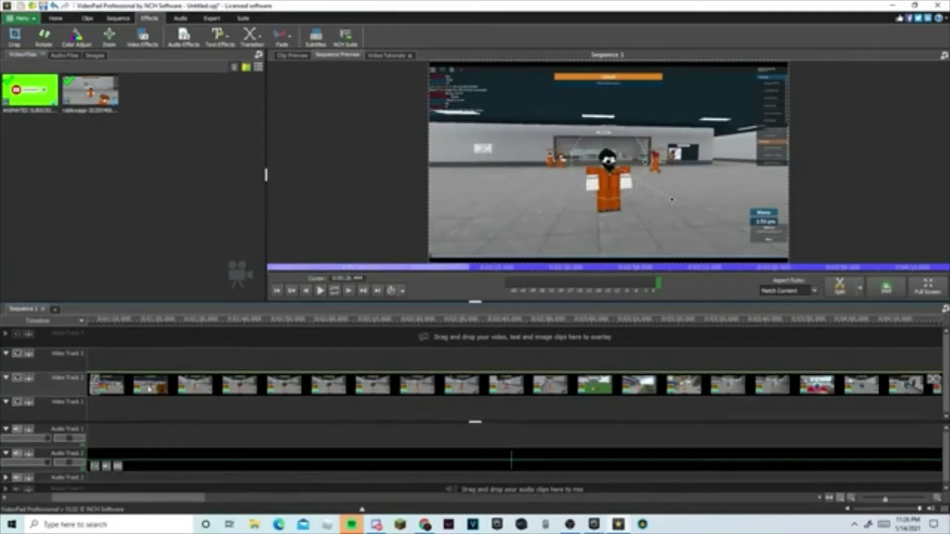
- Return to the sequence start and slide the subscribe clip a few seconds into the gameplay
drag(133, 355, 125, 355)
click(171, 355)
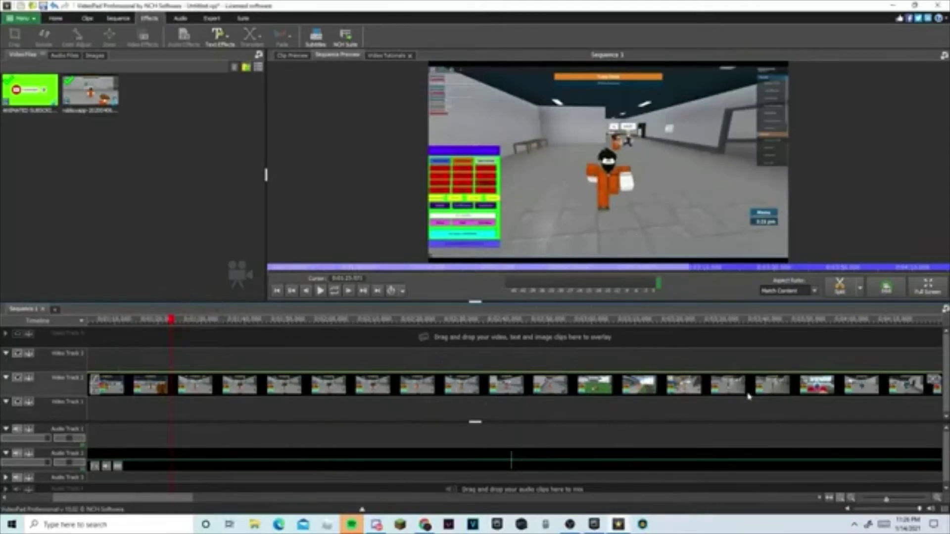
click(291, 291)
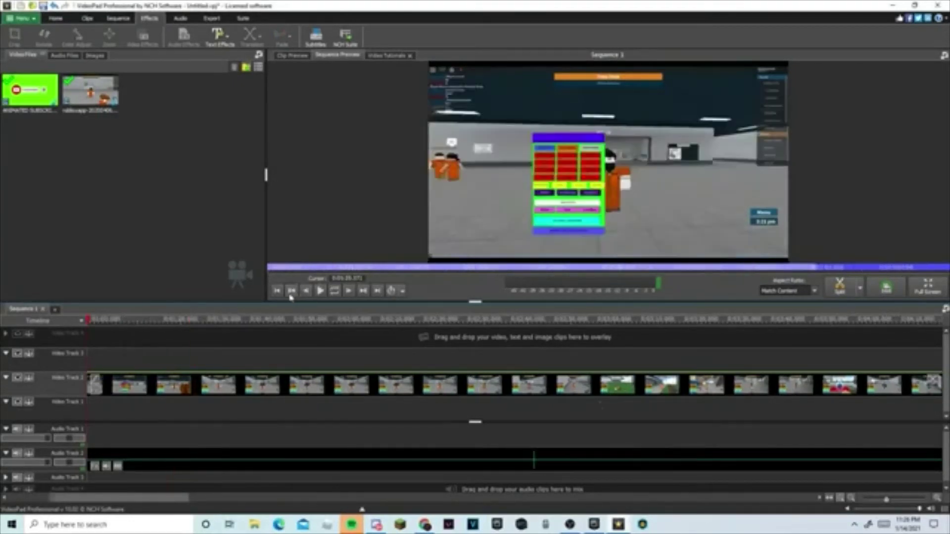
key(ctrl+v)
click(307, 291)
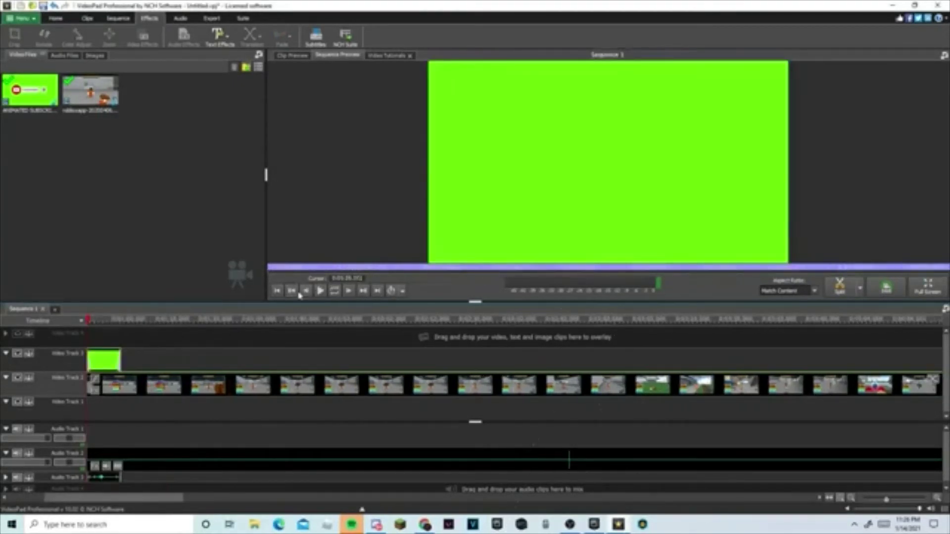
drag(330, 349, 165, 366)
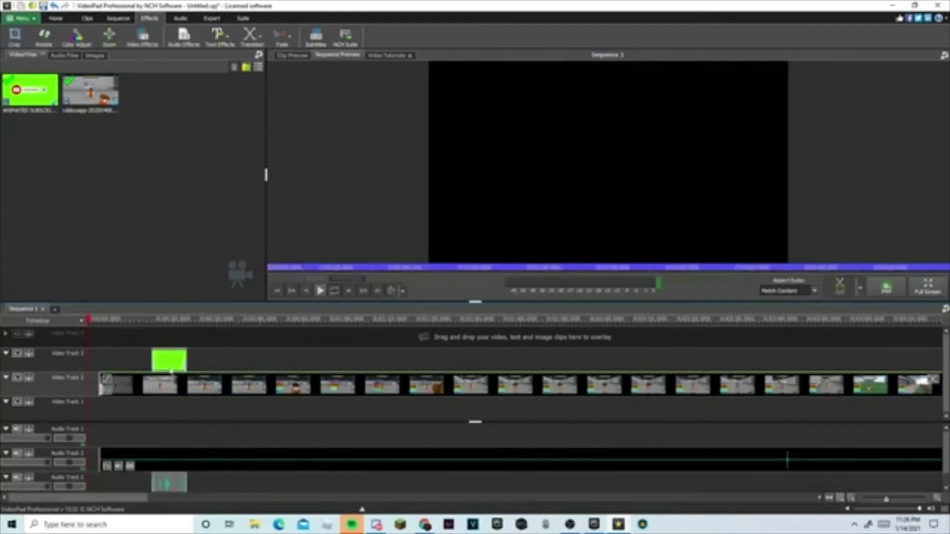
- Play the sequence from near the start to check the overlay timing
click(123, 360)
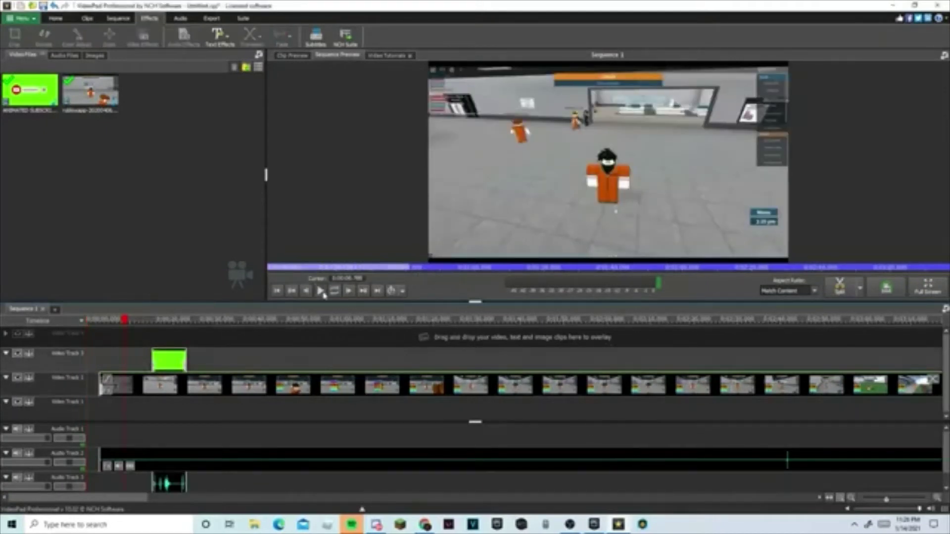
click(321, 292)
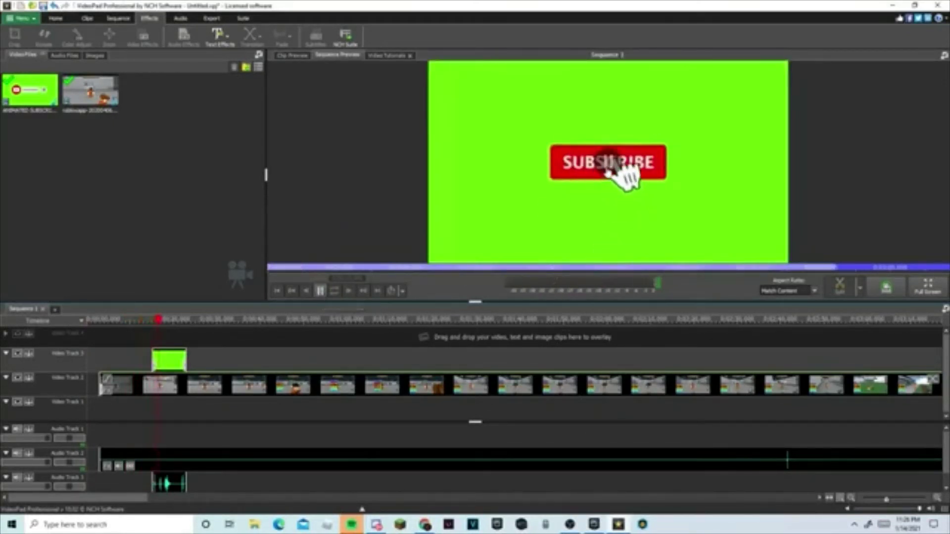
click(320, 291)
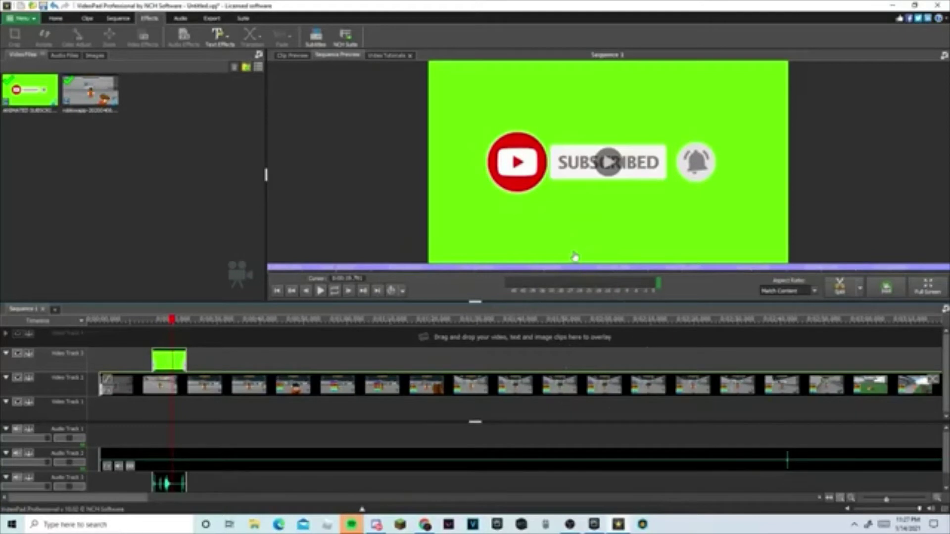
- Apply a Green Screen effect to the subscribe clip, sampling its green background from the preview as the key colour
click(167, 361)
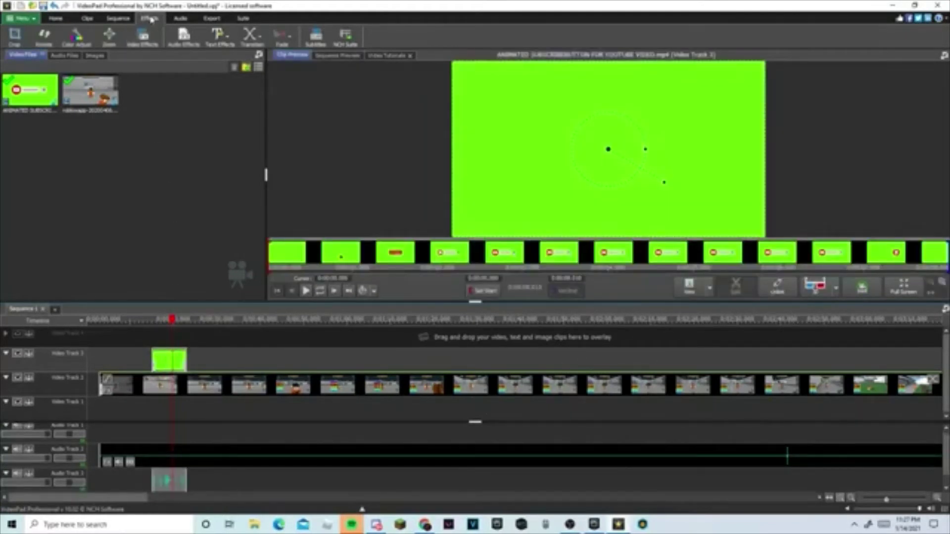
click(147, 46)
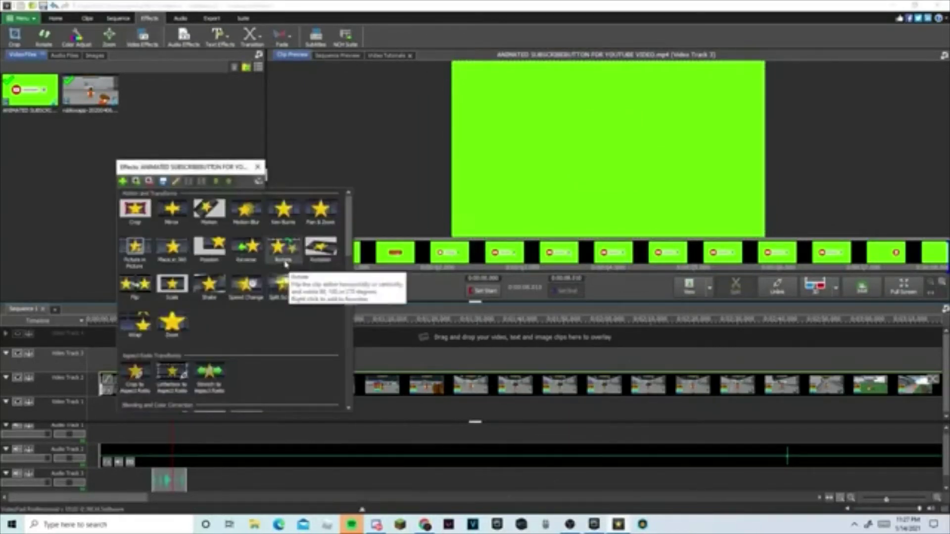
scroll(248, 293, down, 2)
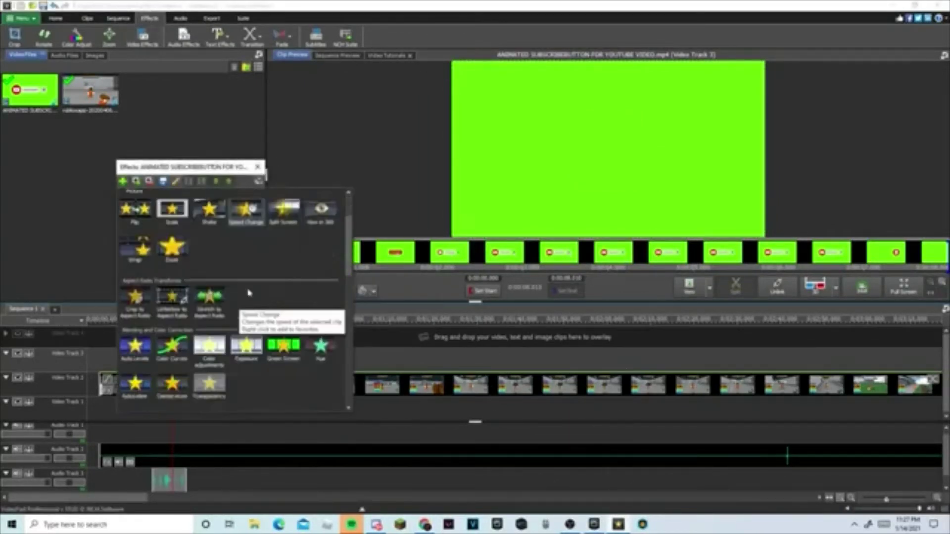
click(284, 351)
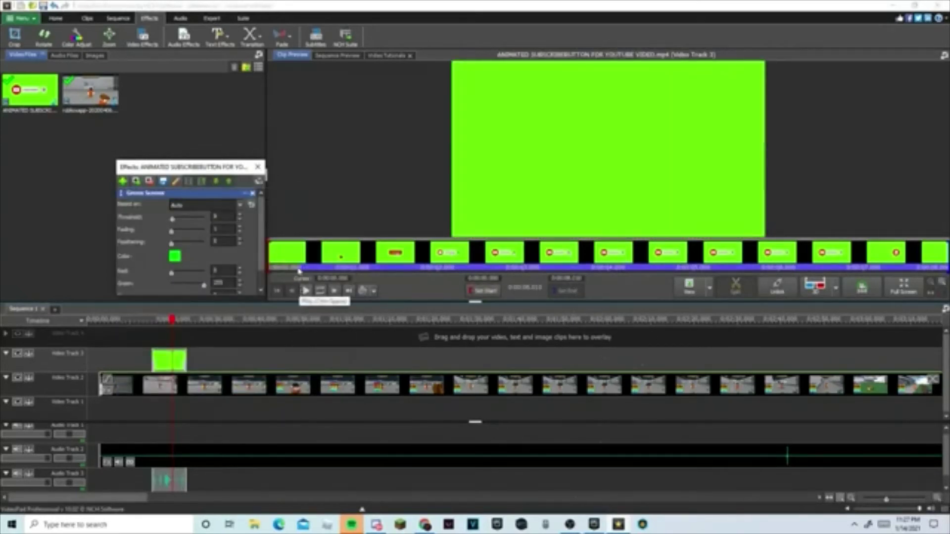
click(174, 257)
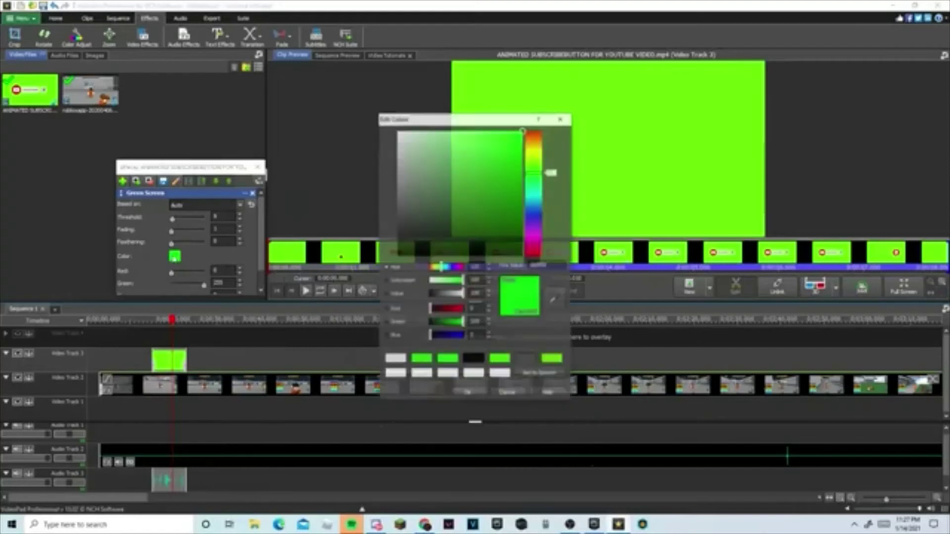
click(555, 299)
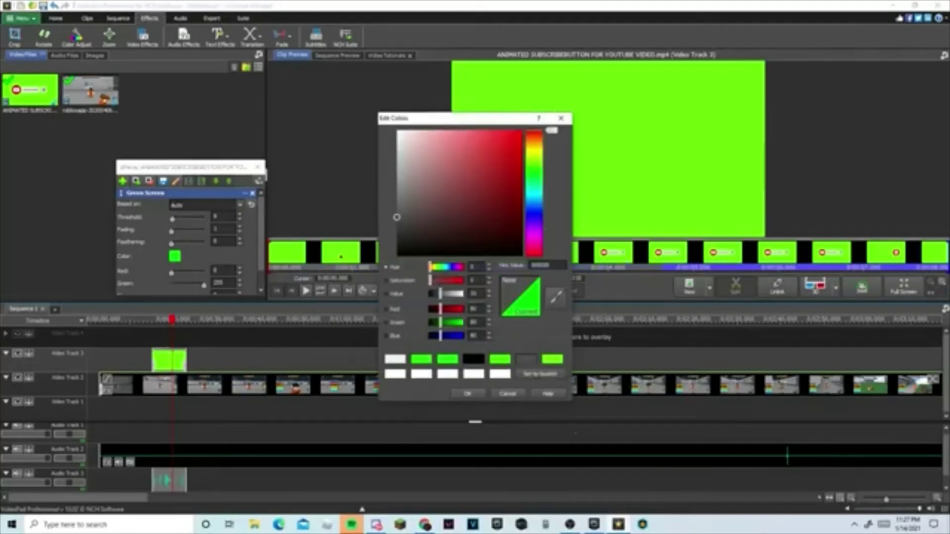
click(665, 165)
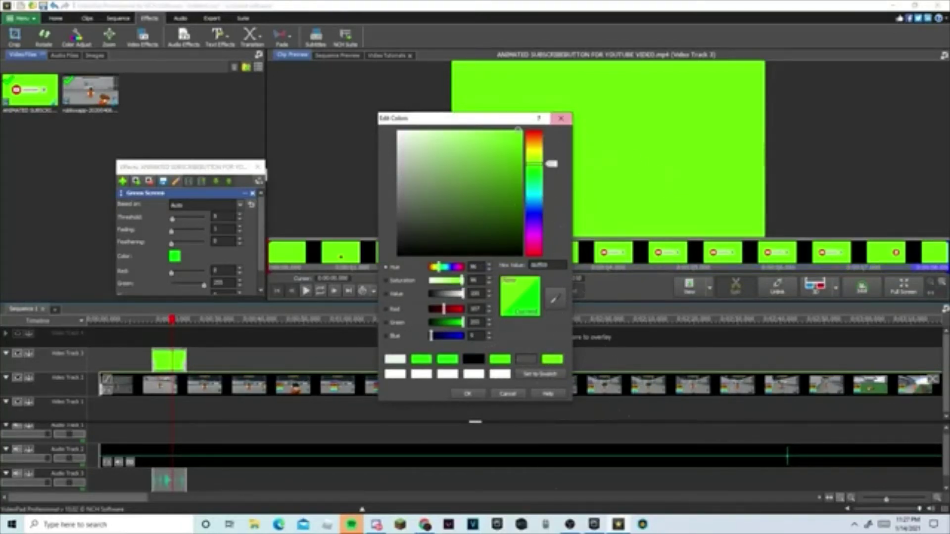
click(469, 394)
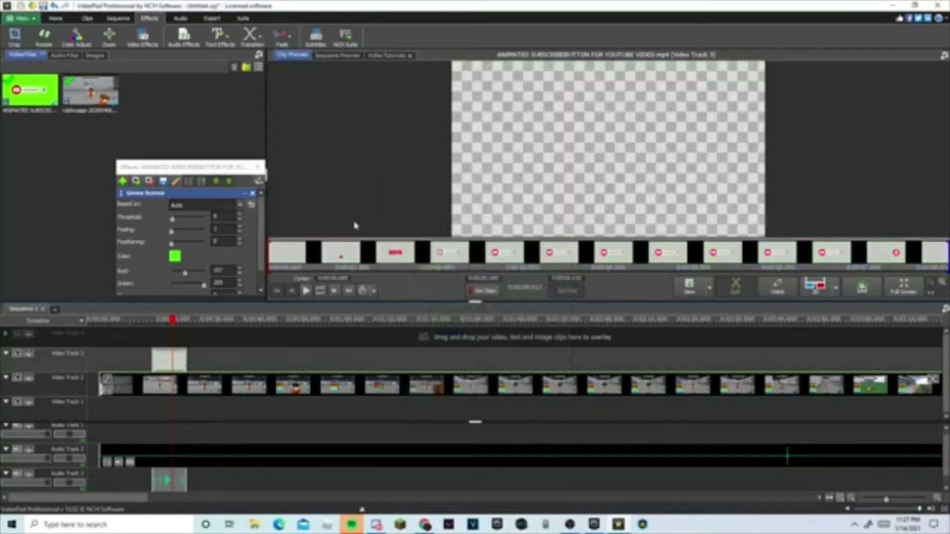
- Preview the keyed overlay over the gameplay and drag it down to the lower centre of the frame
click(258, 167)
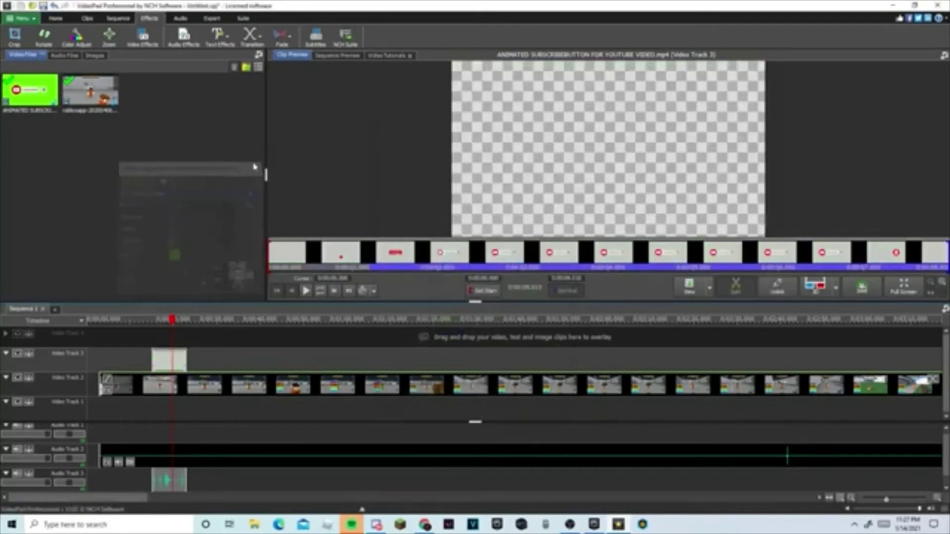
click(142, 363)
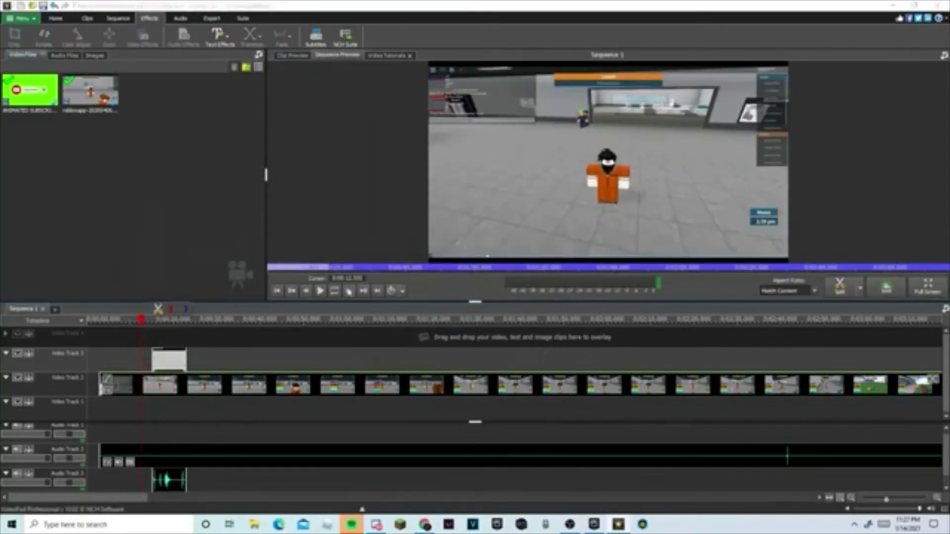
click(320, 291)
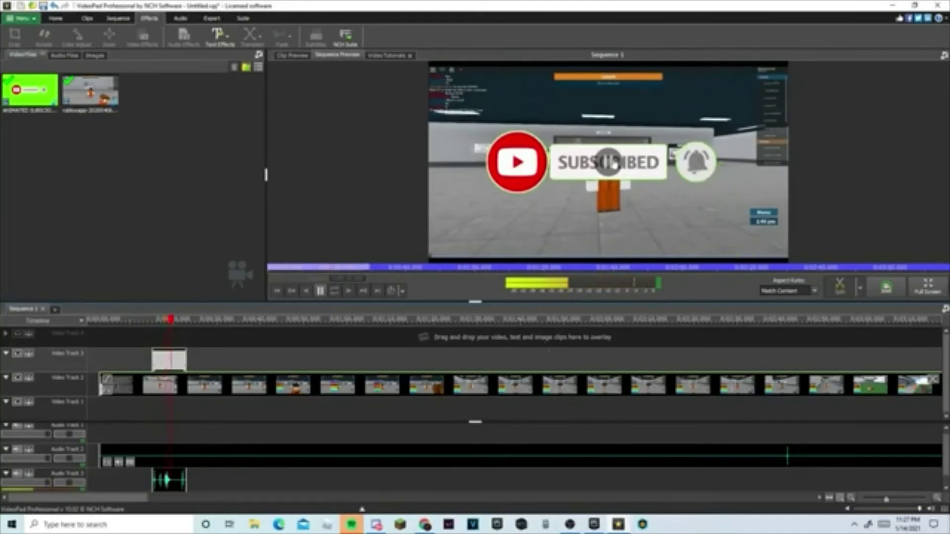
key(space)
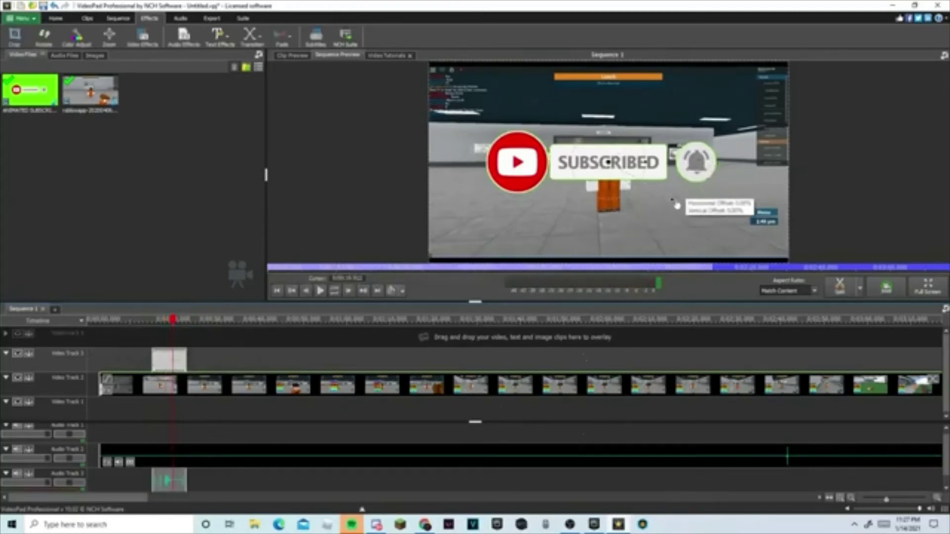
drag(677, 210, 636, 267)
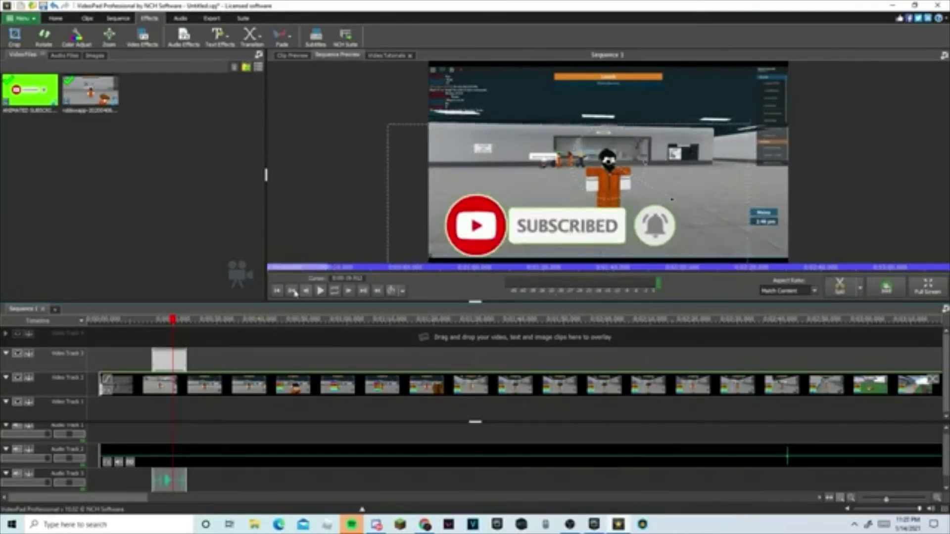
click(113, 367)
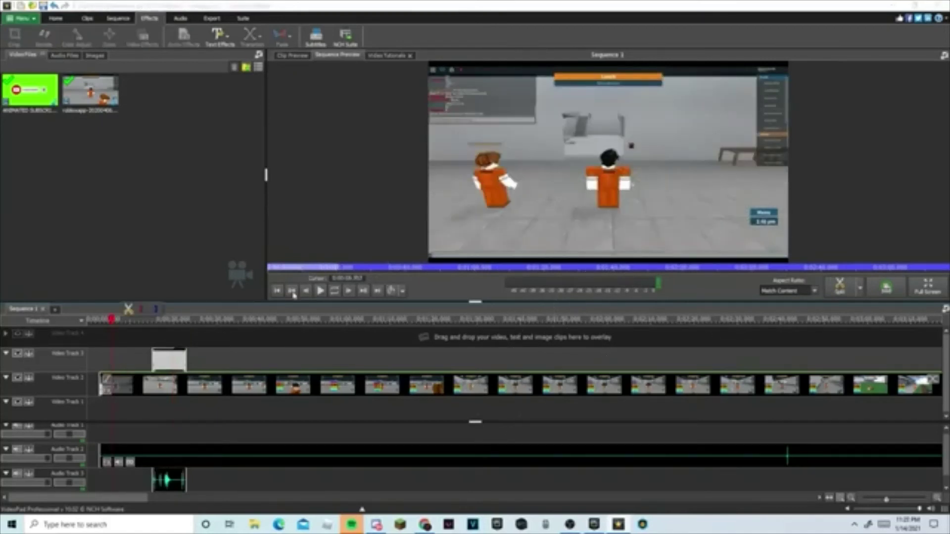
click(137, 365)
click(320, 291)
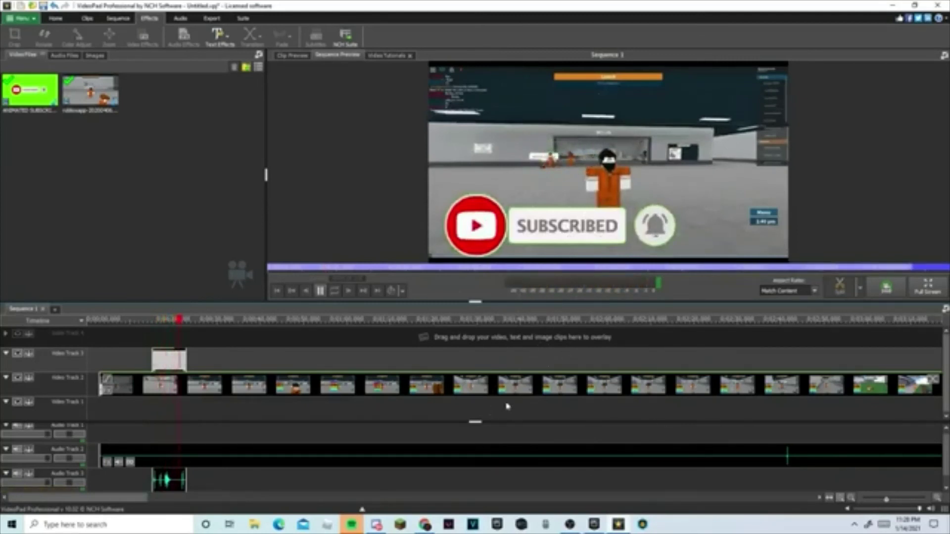
click(321, 292)
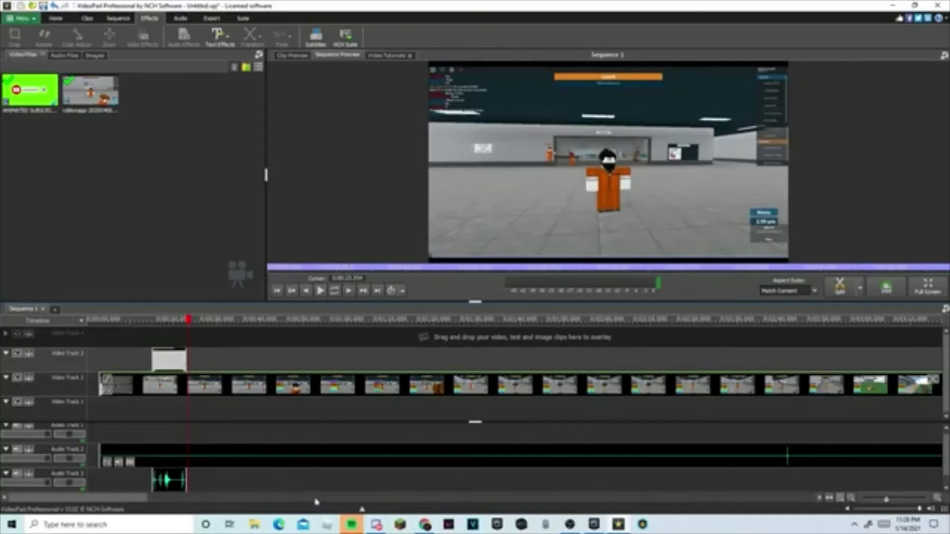
- Bring the OBS window to the front from its taskbar icon
mouse_move(569, 526)
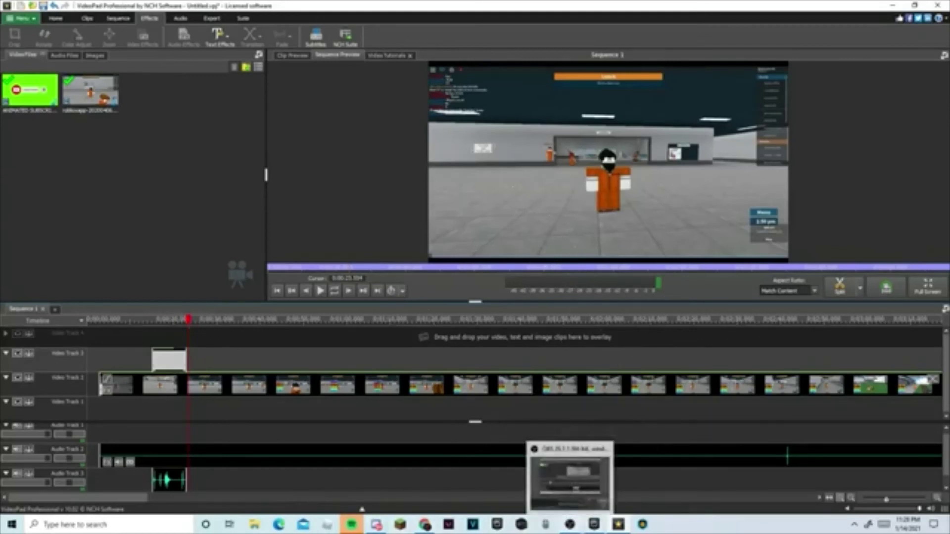